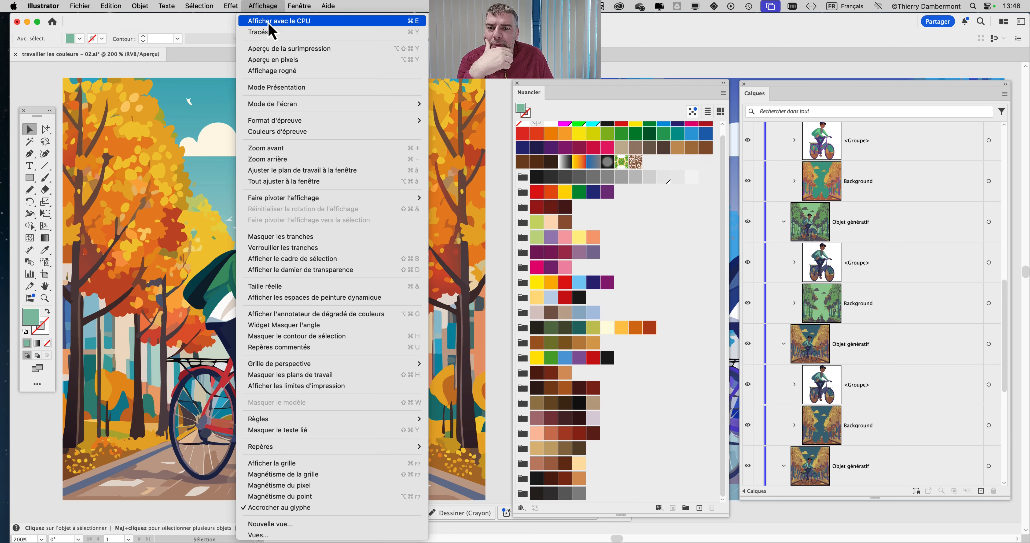
Preview the cyclist illustration in the Daltonisme - Protanopie and Daltonisme - Deutéranopie proof formats, and turn proof colors back off
mouse_move(279, 123)
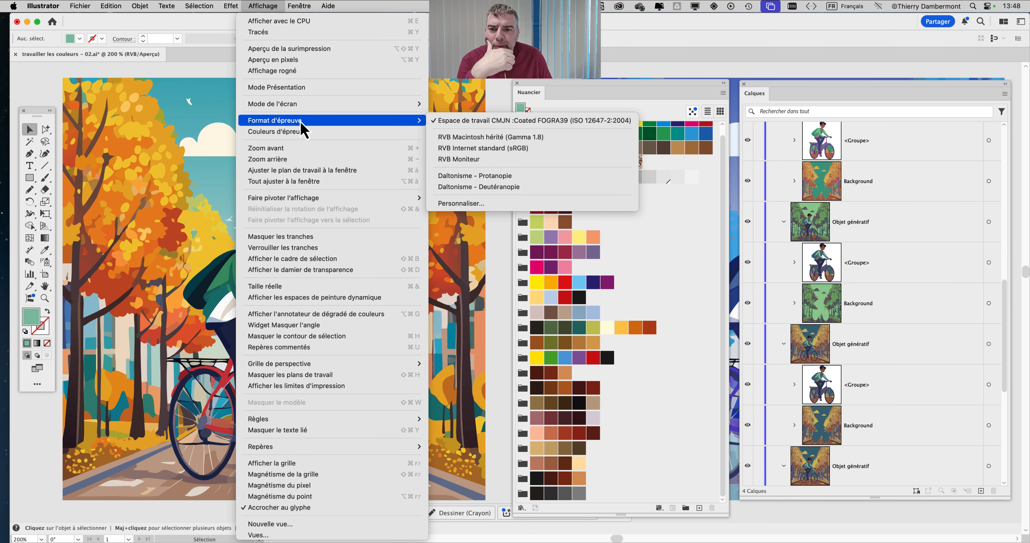
click(475, 176)
click(262, 5)
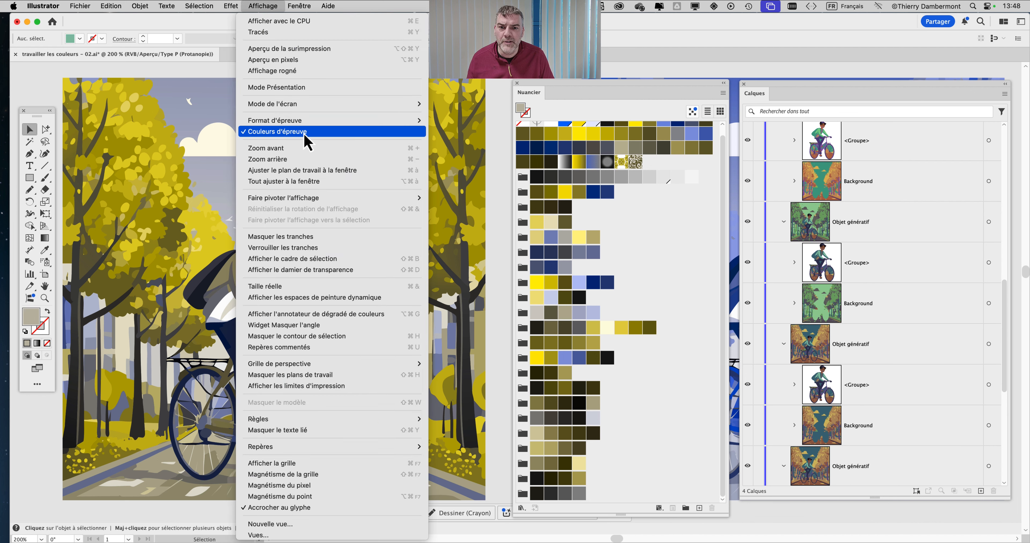
mouse_move(346, 120)
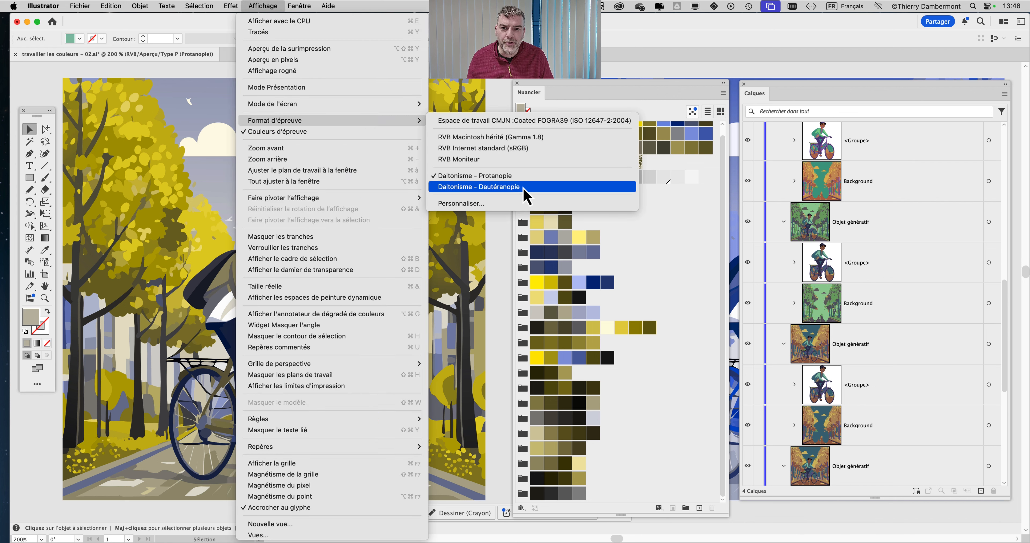
click(526, 196)
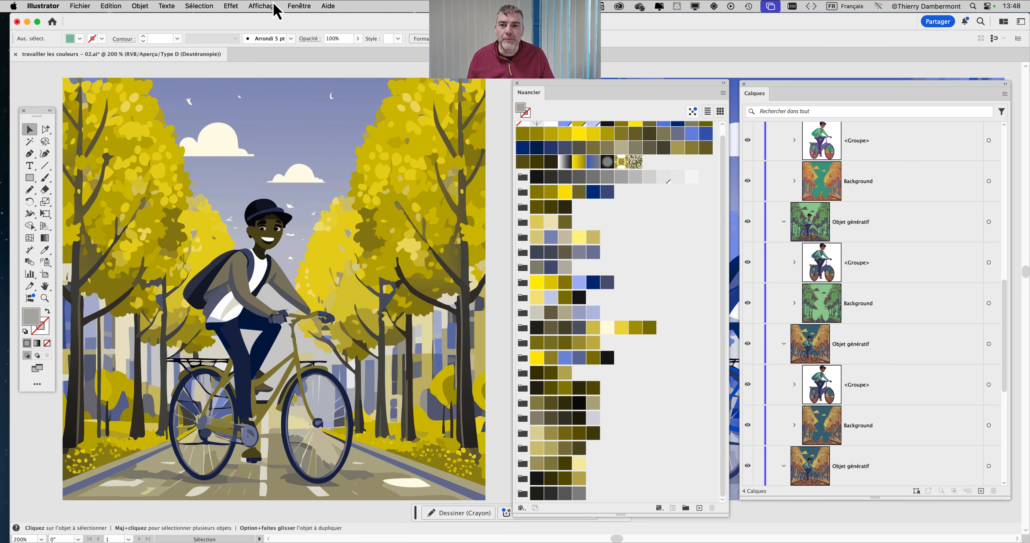
click(274, 6)
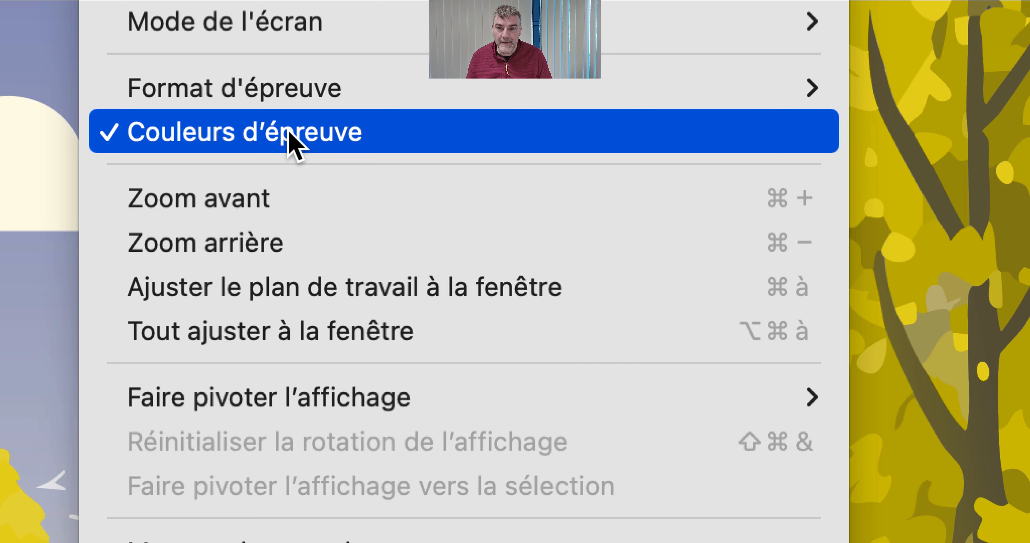
click(288, 133)
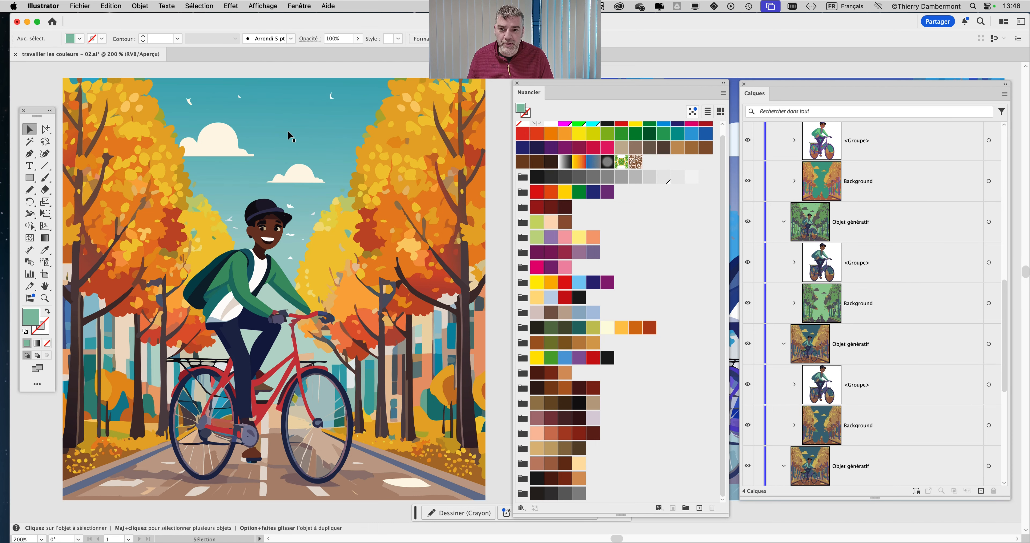
Draw a green rectangle about 95 mm high in the empty area above the autumn cyclist image
scroll(333, 199, down, 3)
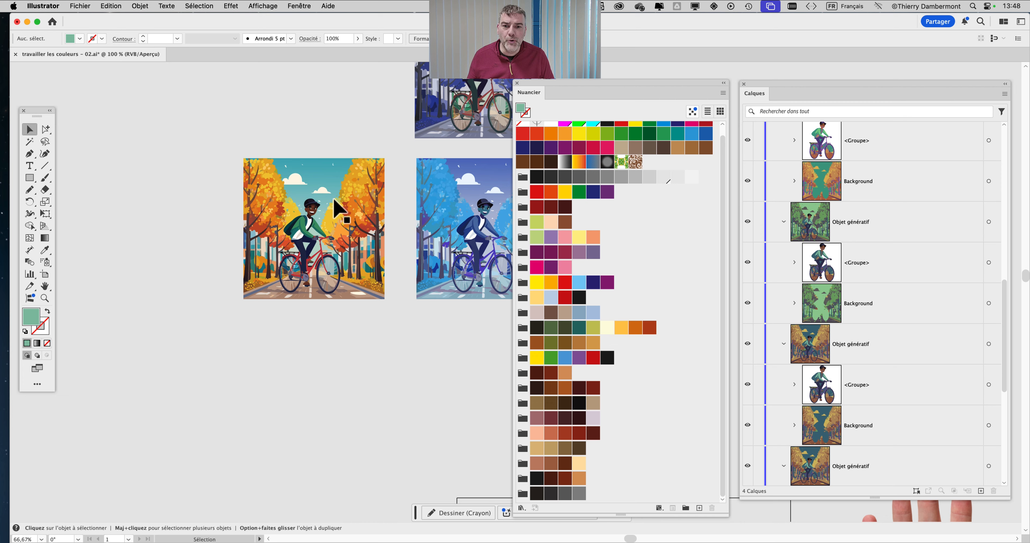
drag(565, 97, 714, 36)
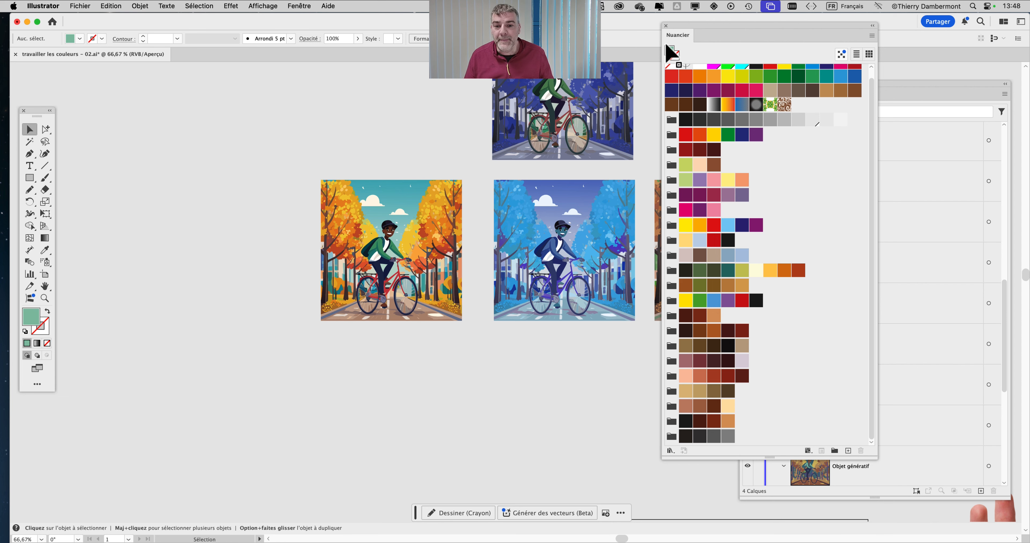
drag(386, 184, 429, 248)
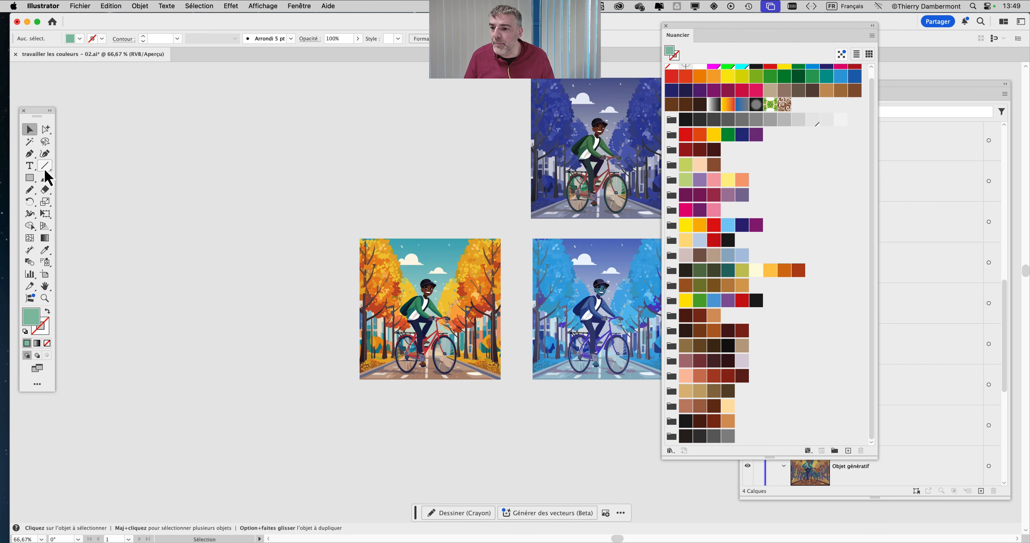
click(33, 179)
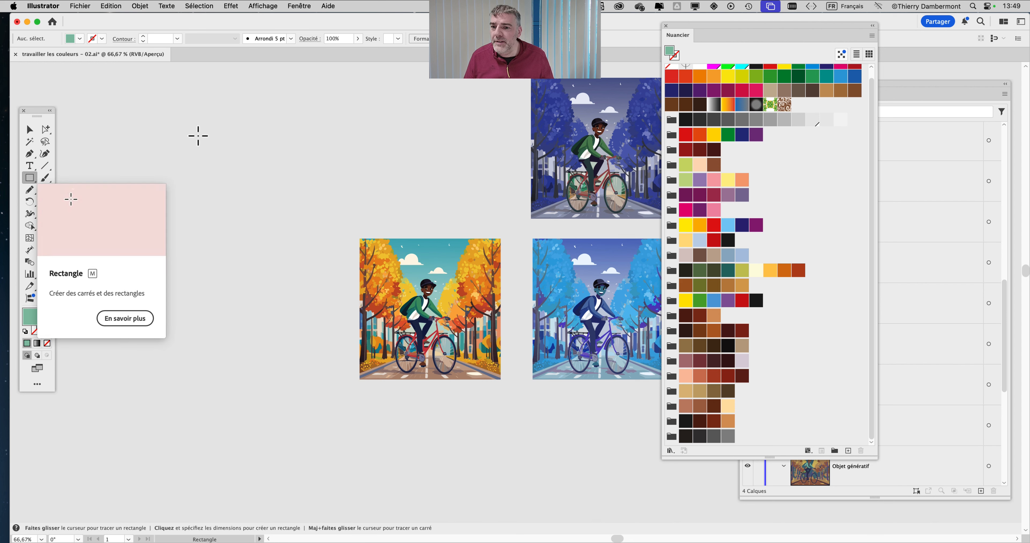
drag(177, 96, 397, 204)
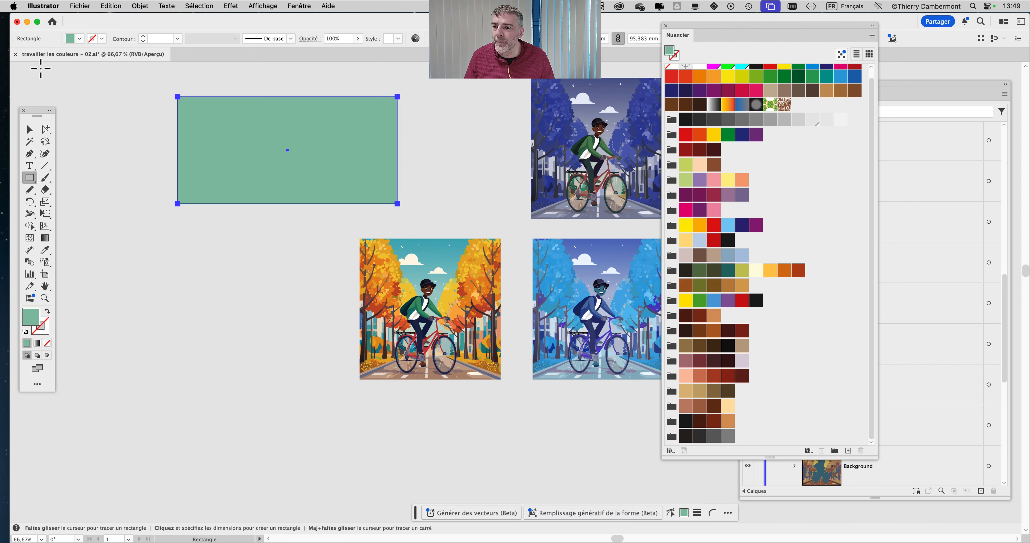
Add a "Lorem ipsum" point text and scale it to about 88 pt over the green rectangle
click(30, 166)
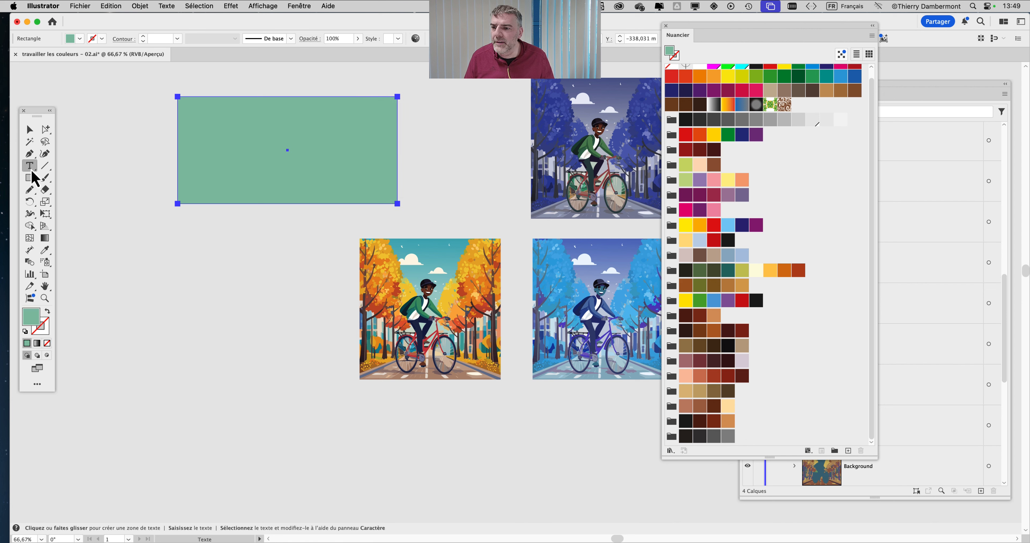
click(212, 262)
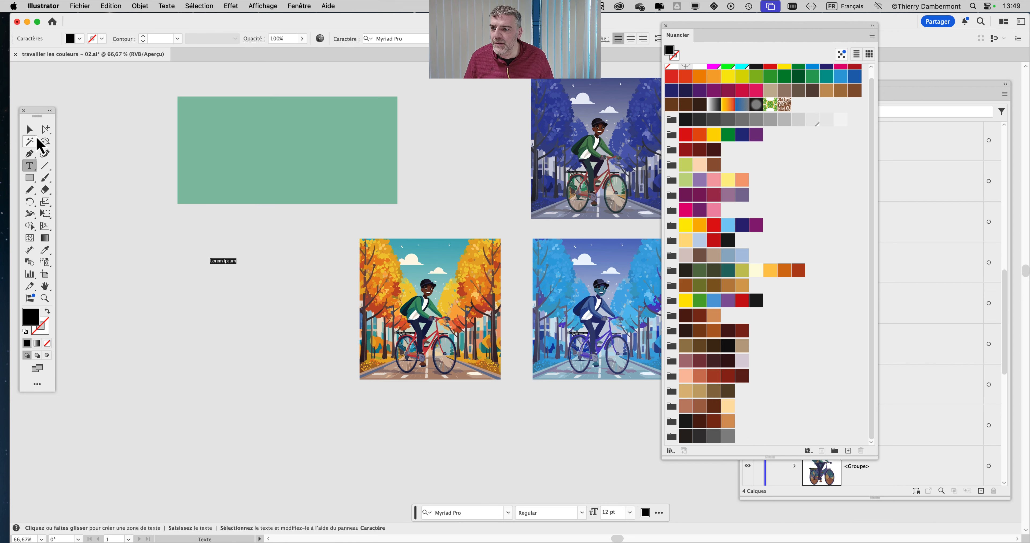
click(46, 214)
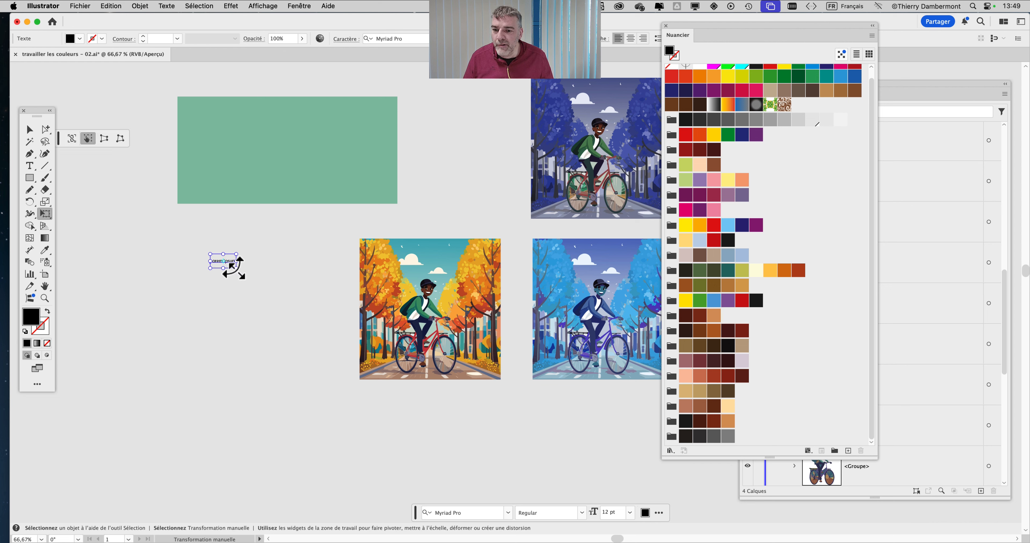
drag(236, 267, 322, 160)
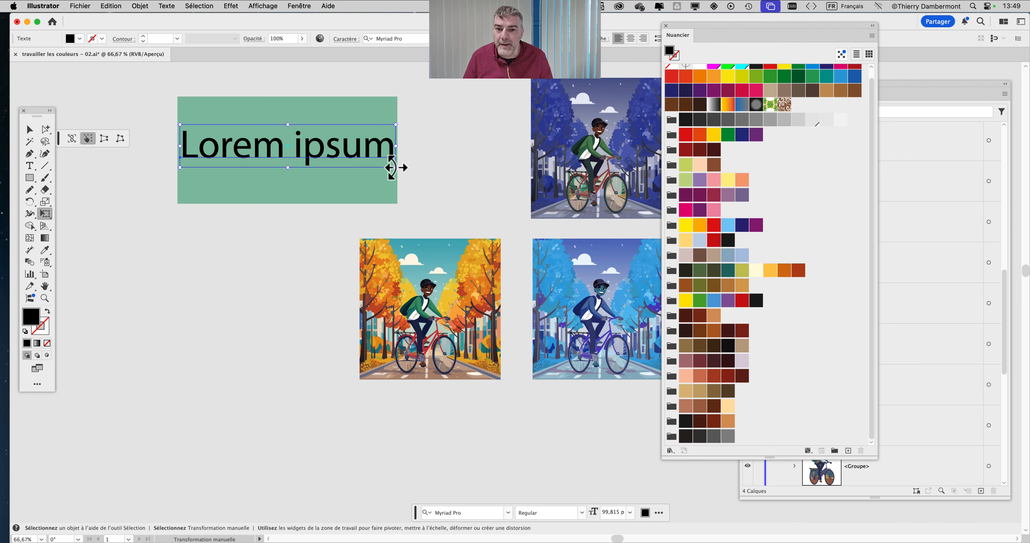
drag(396, 167, 340, 147)
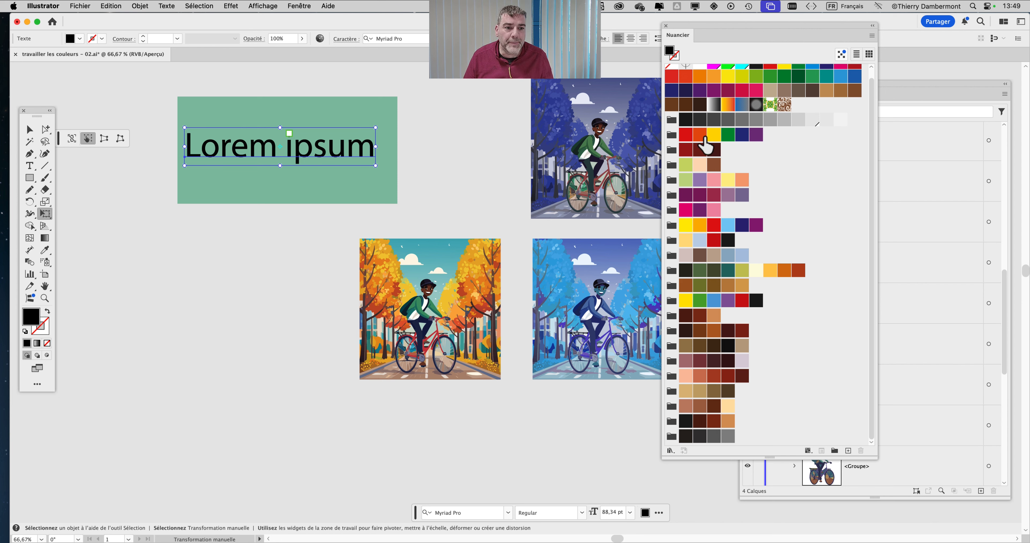
Fill the "Lorem ipsum" text with the orange-red swatch and center it on the green rectangle
click(700, 136)
click(30, 129)
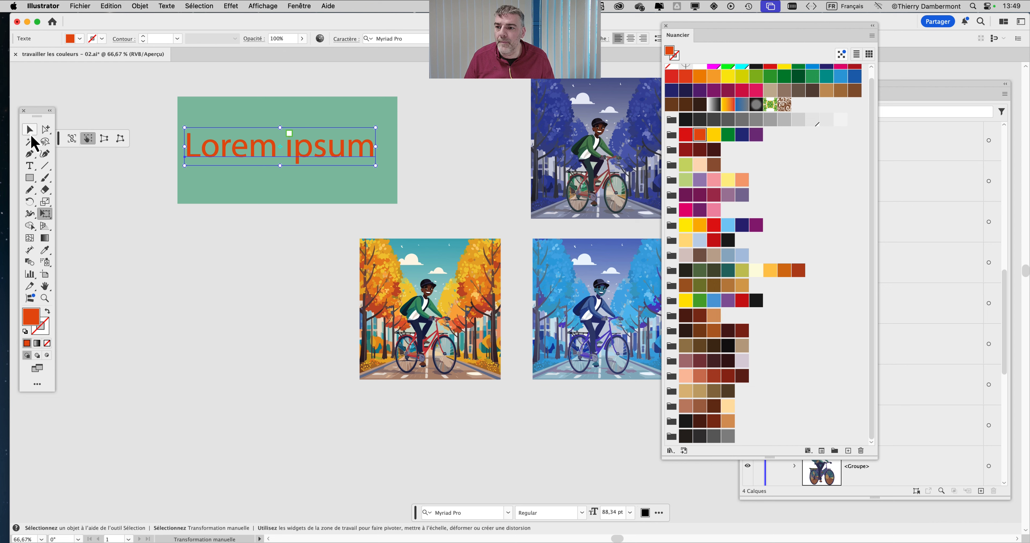
drag(267, 157, 275, 164)
scroll(298, 153, up, 1)
drag(336, 251, 344, 305)
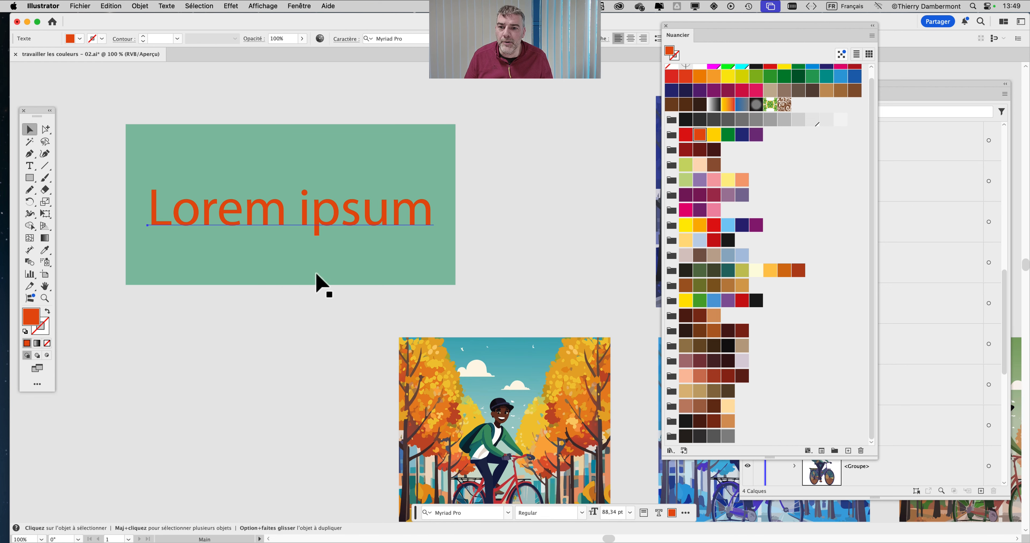
click(202, 129)
Preview the orange-red text on its green rectangle in the Protanopie proof format and in the Deutéranopie one
click(262, 7)
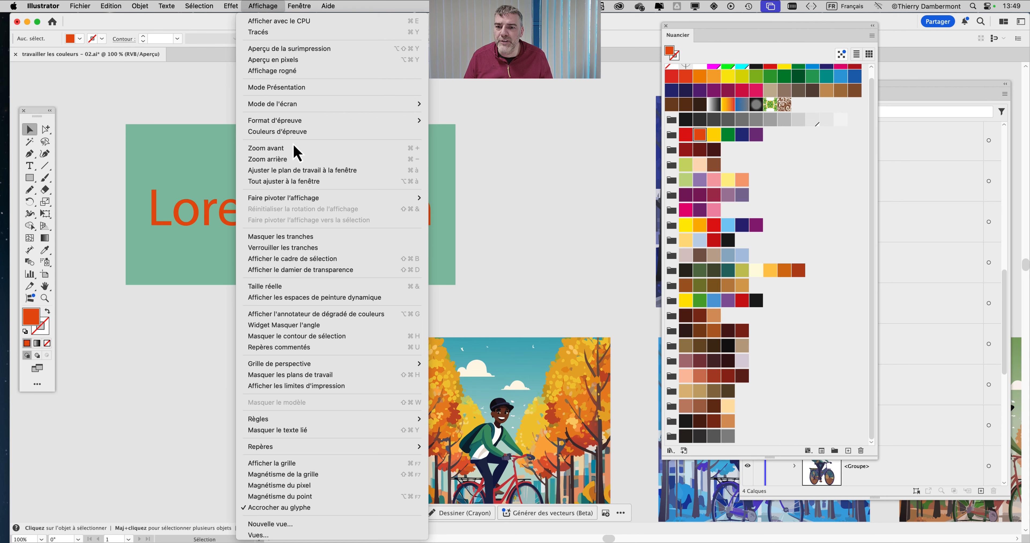
mouse_move(320, 120)
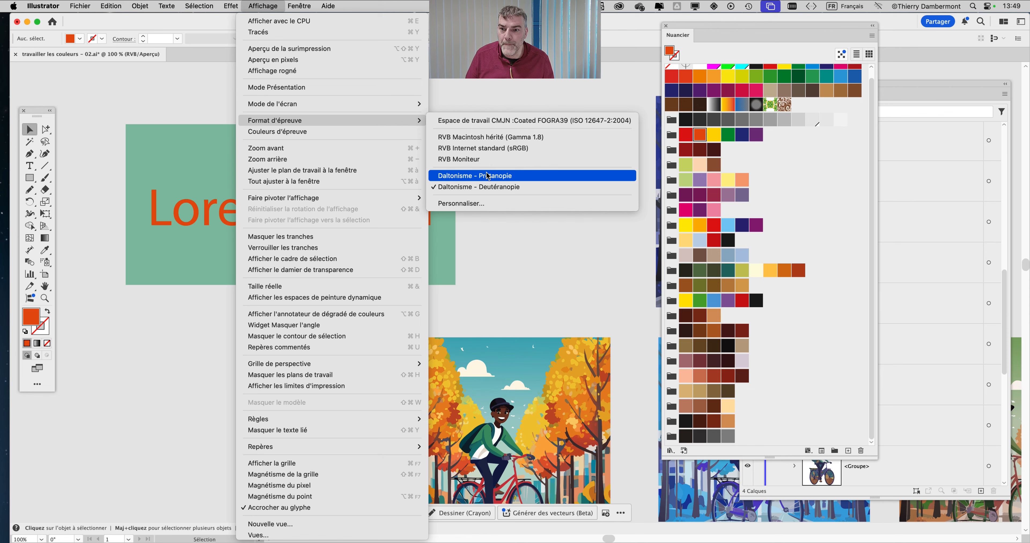
click(487, 176)
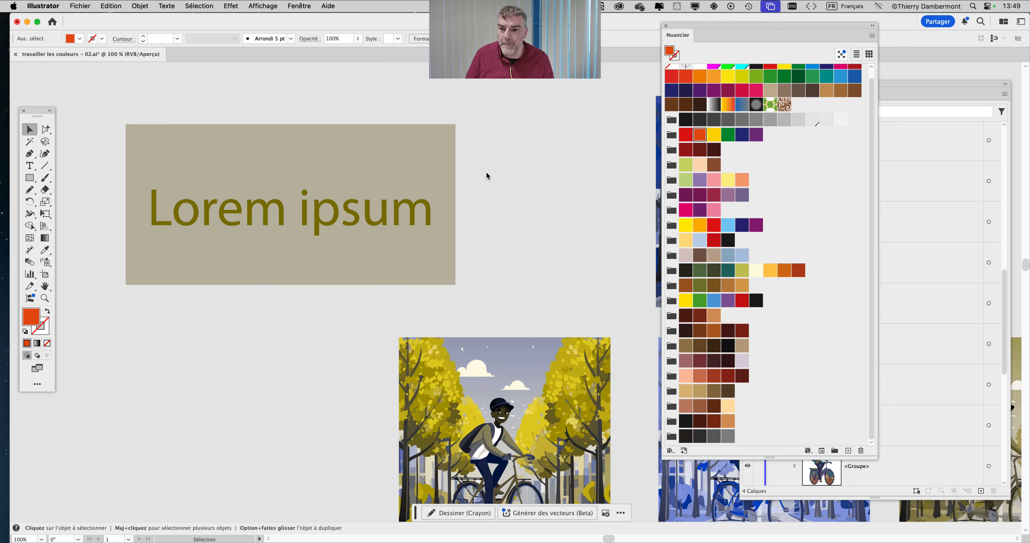
scroll(291, 224, up, 1)
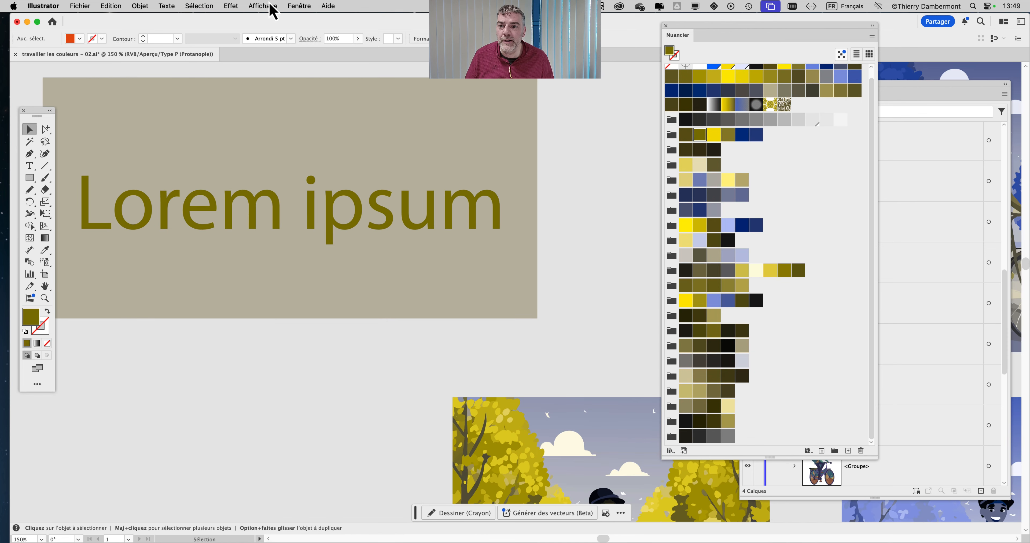
click(272, 11)
mouse_move(306, 121)
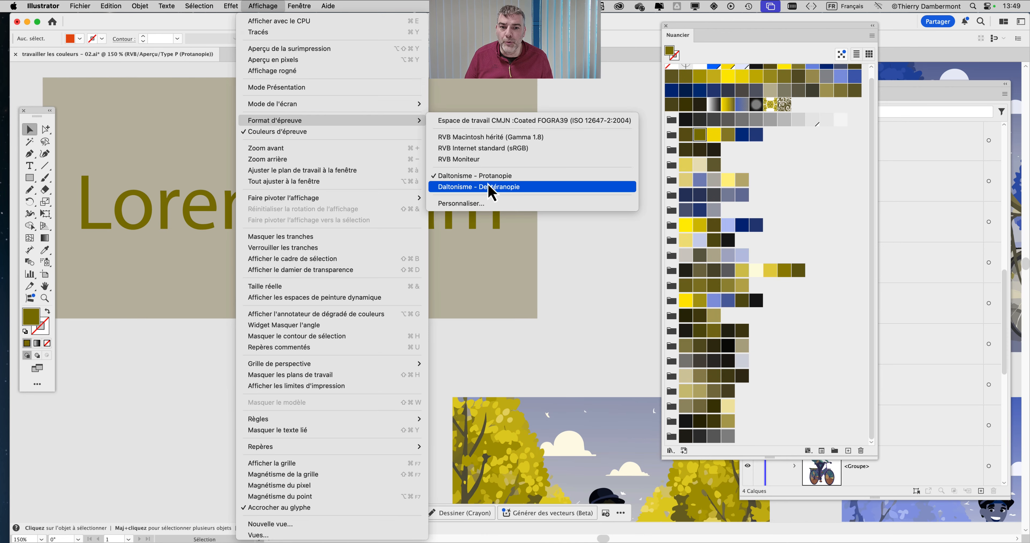
click(491, 191)
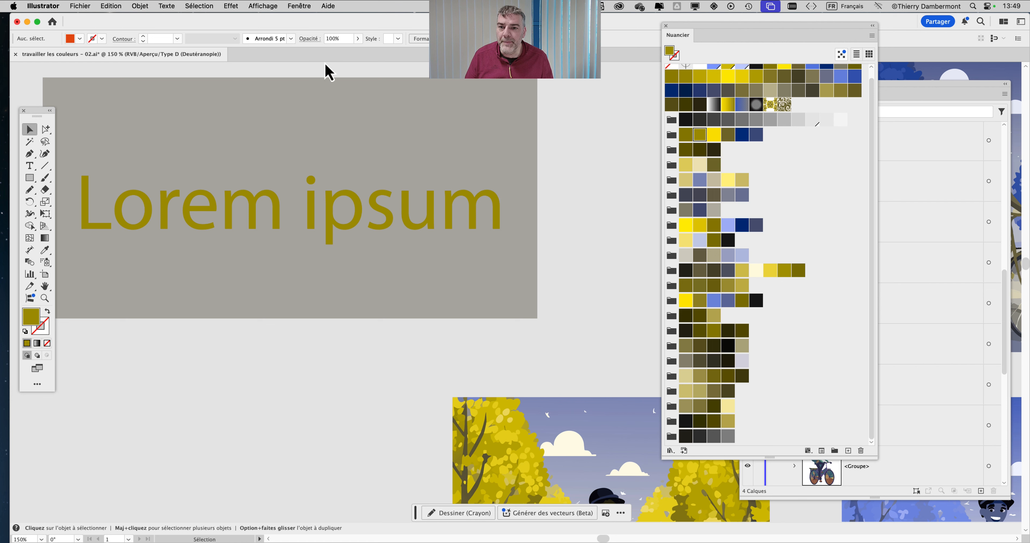
Try the pink swatch and the beige swatch as the text's fill under the Deutéranopie simulation
click(230, 214)
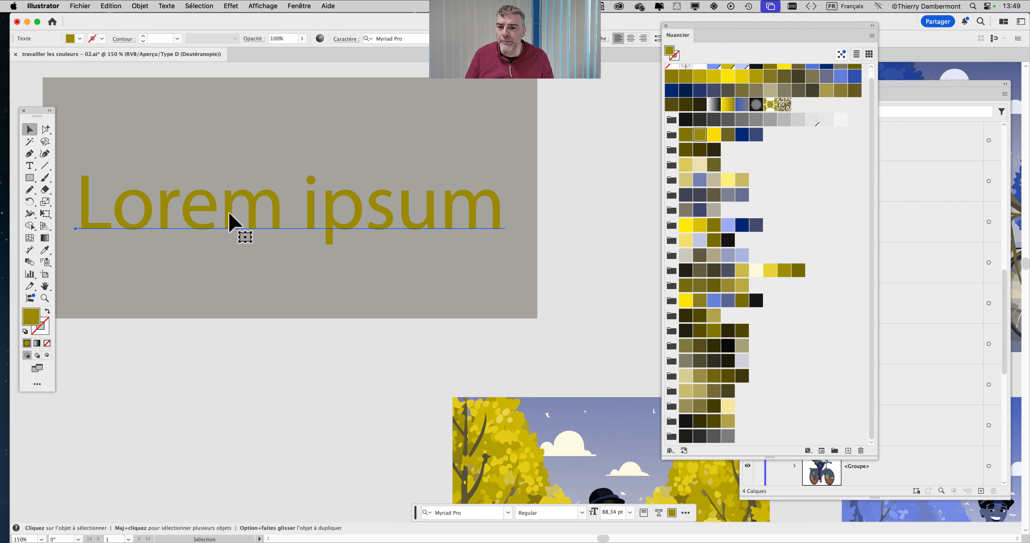
click(713, 180)
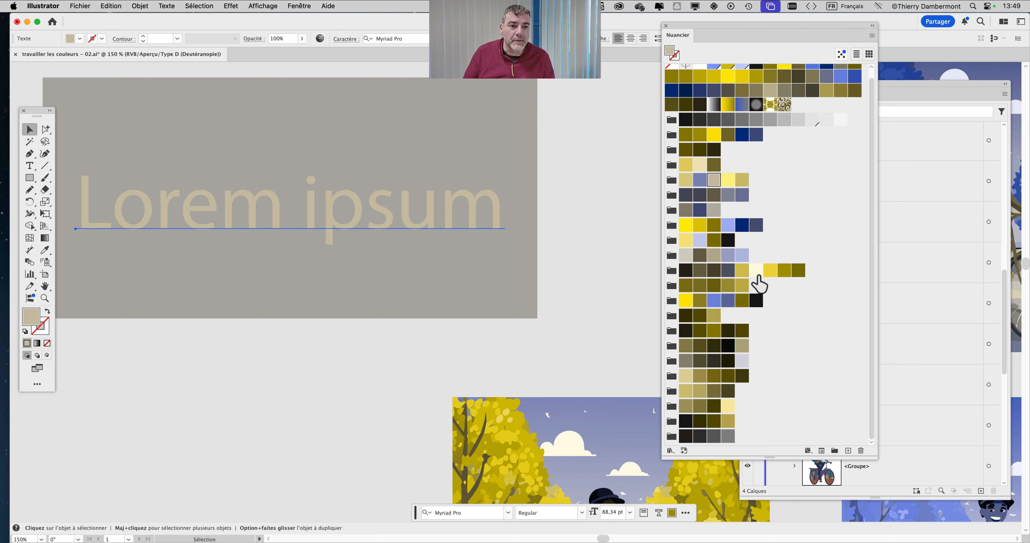
scroll(760, 242, up, 1)
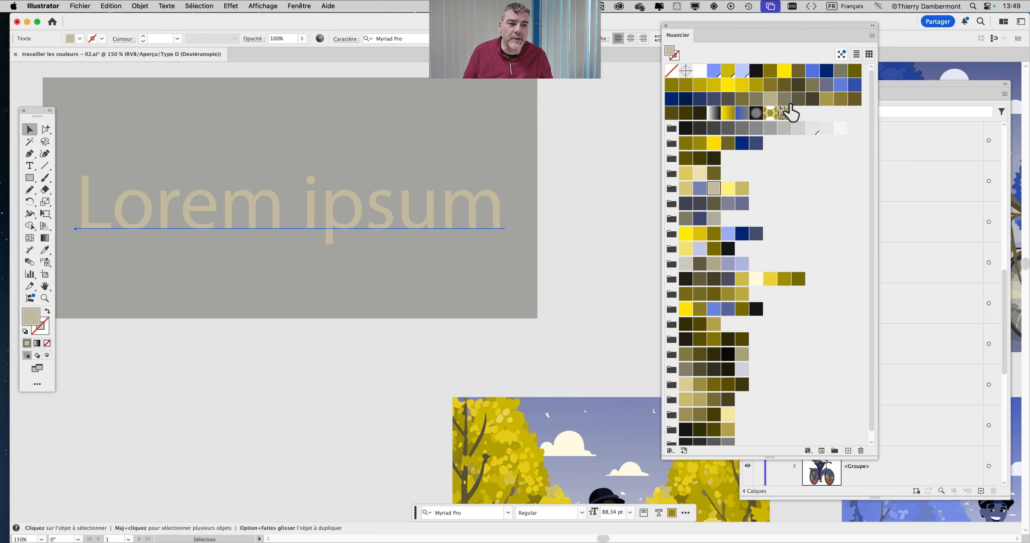
click(769, 98)
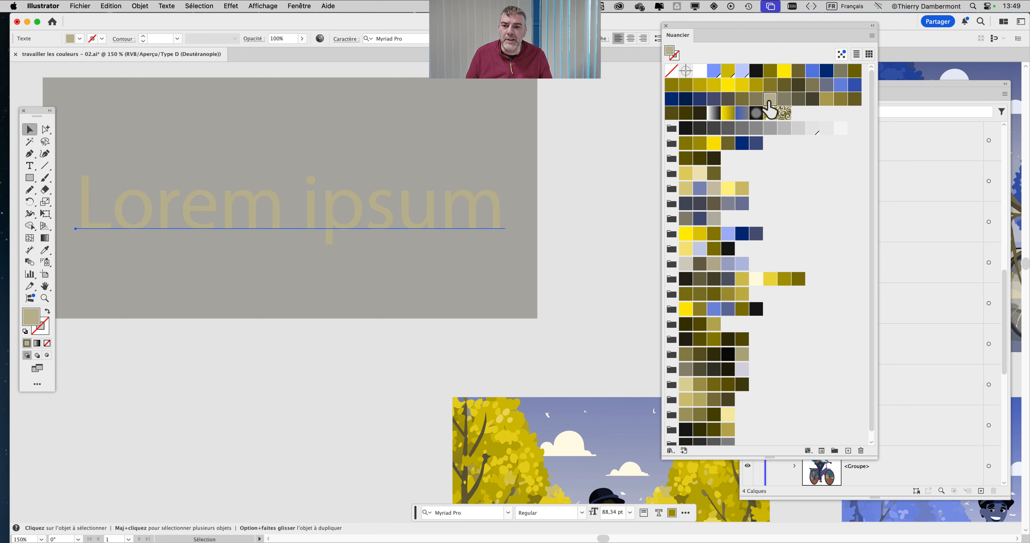
click(608, 202)
Turn off proof colors and fill the "Lorem ipsum" text with the light pink swatch
click(263, 6)
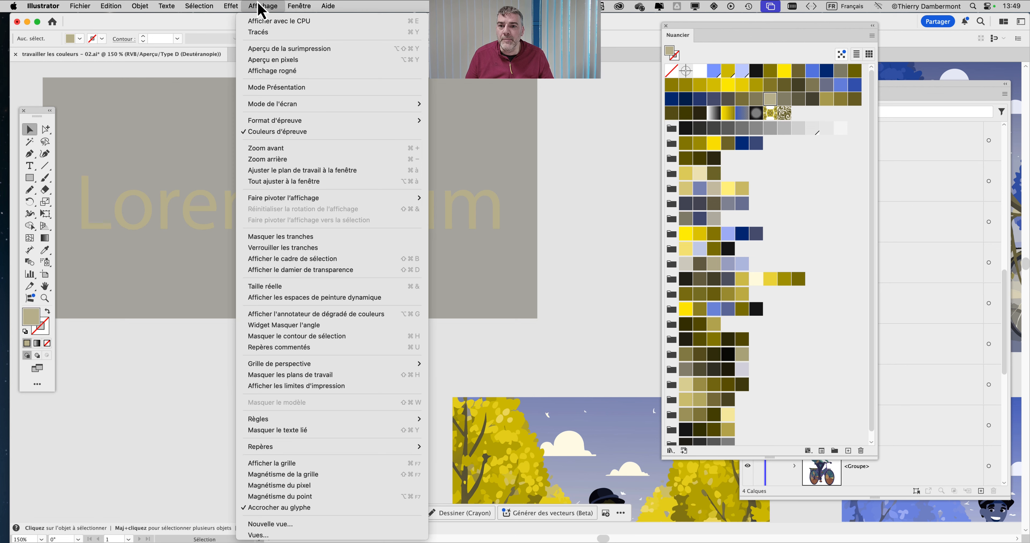
click(285, 134)
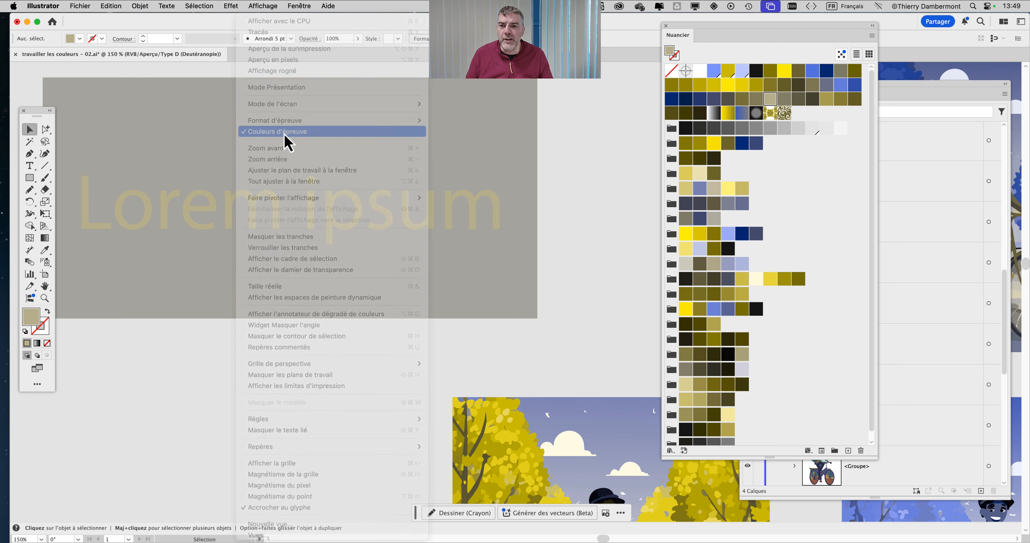
click(320, 221)
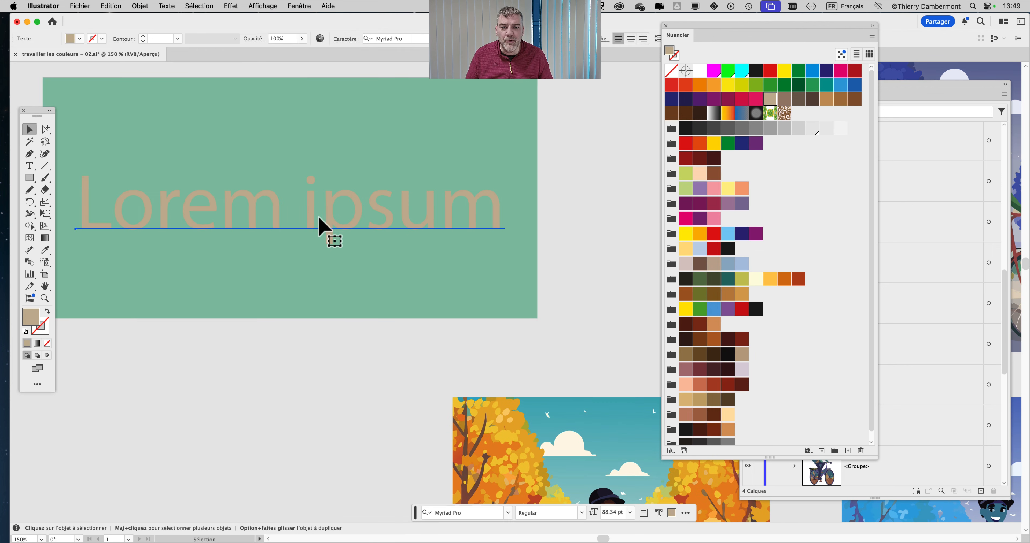
click(713, 188)
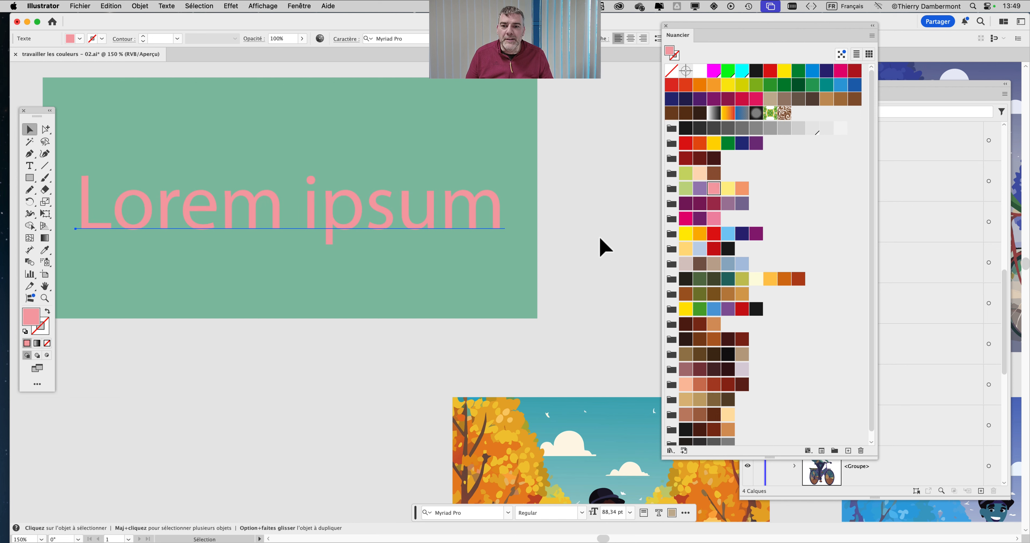
click(604, 247)
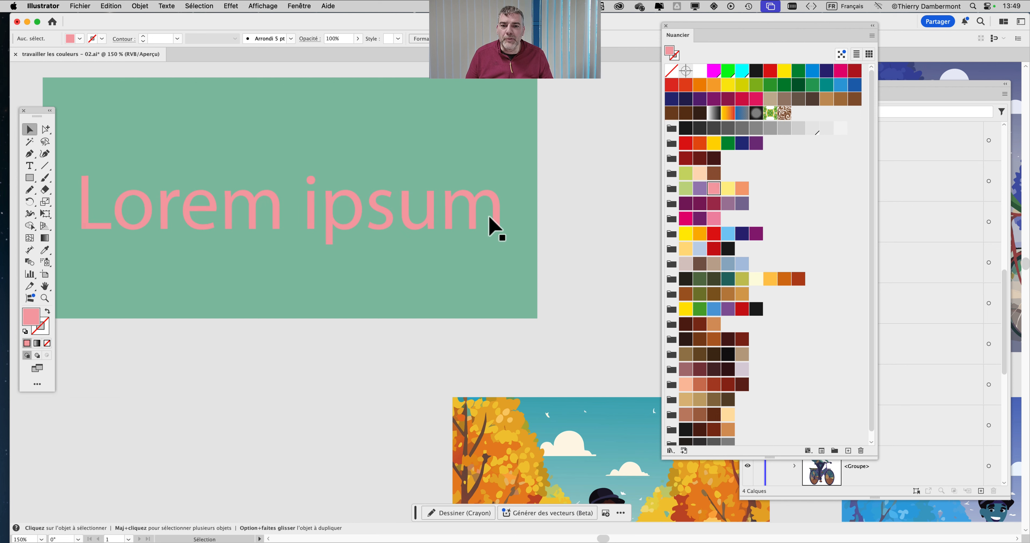
Preview the pink text on the green rectangle in the Daltonisme - Protanopie proof format
click(262, 6)
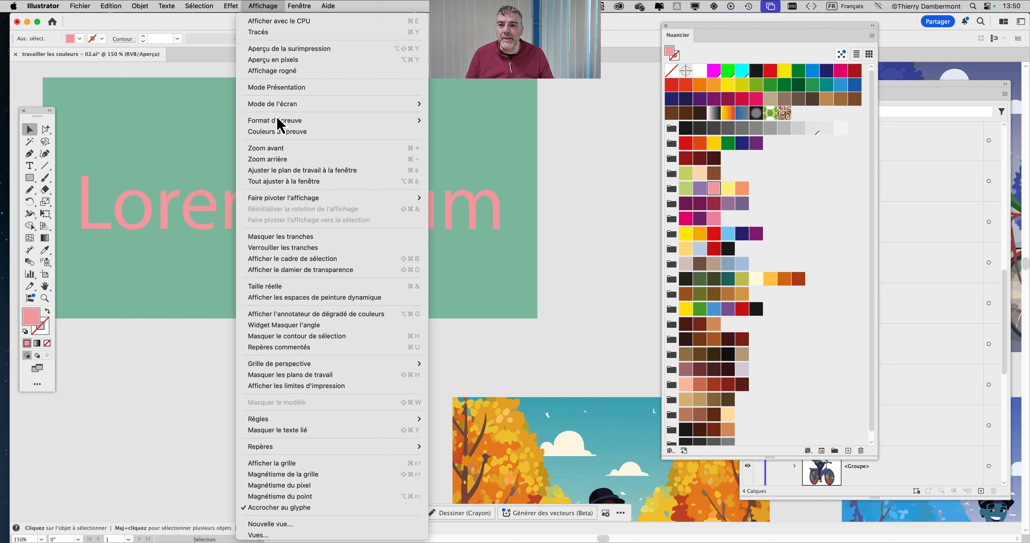
mouse_move(279, 120)
click(495, 175)
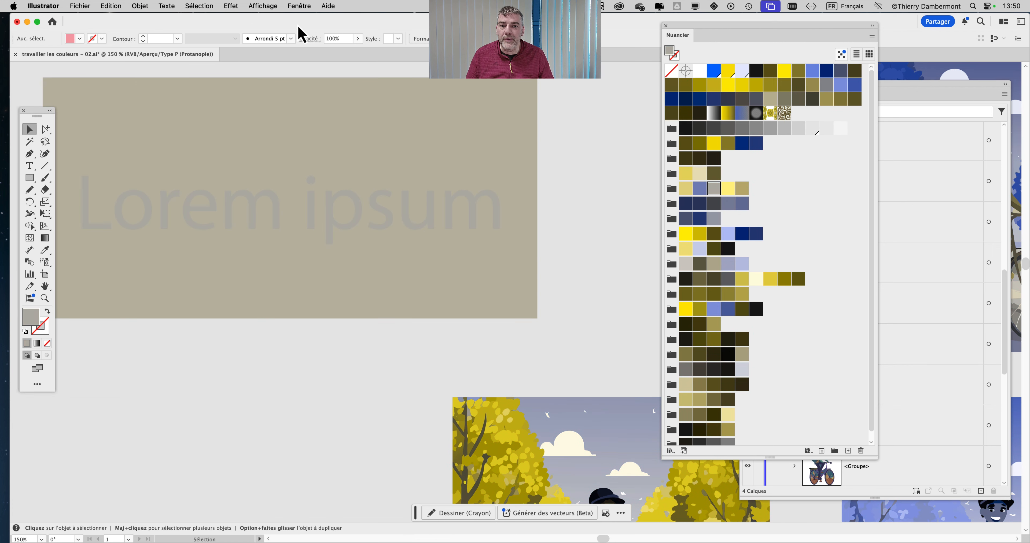
Compare the pink text's original colors, with proof colors off, against the Daltonisme - Protanopie proof format
click(265, 5)
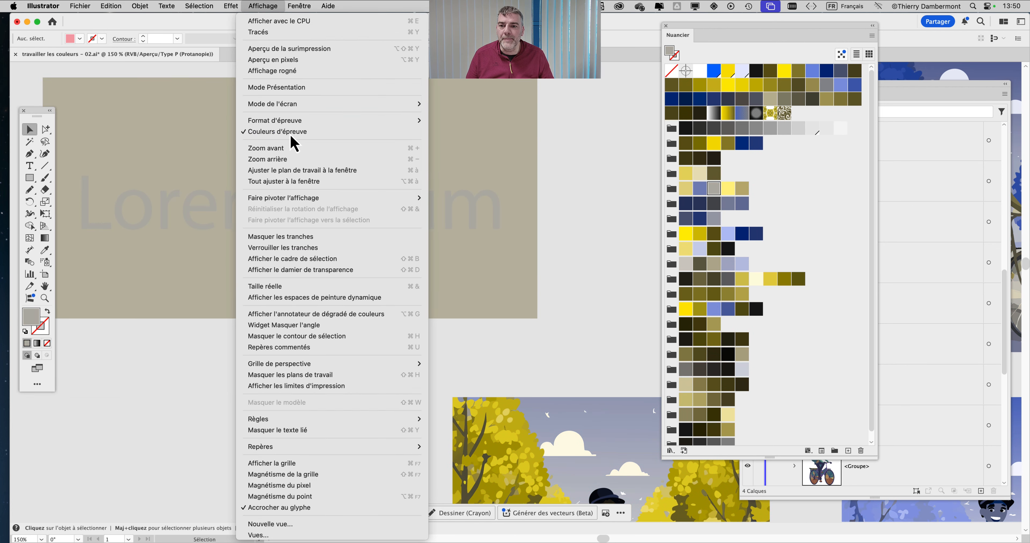
click(294, 143)
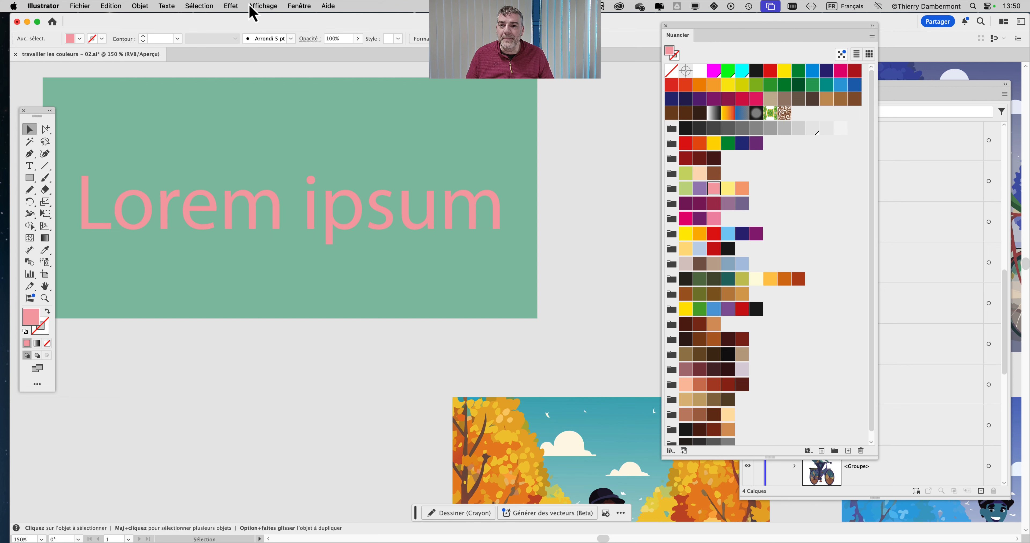
click(264, 6)
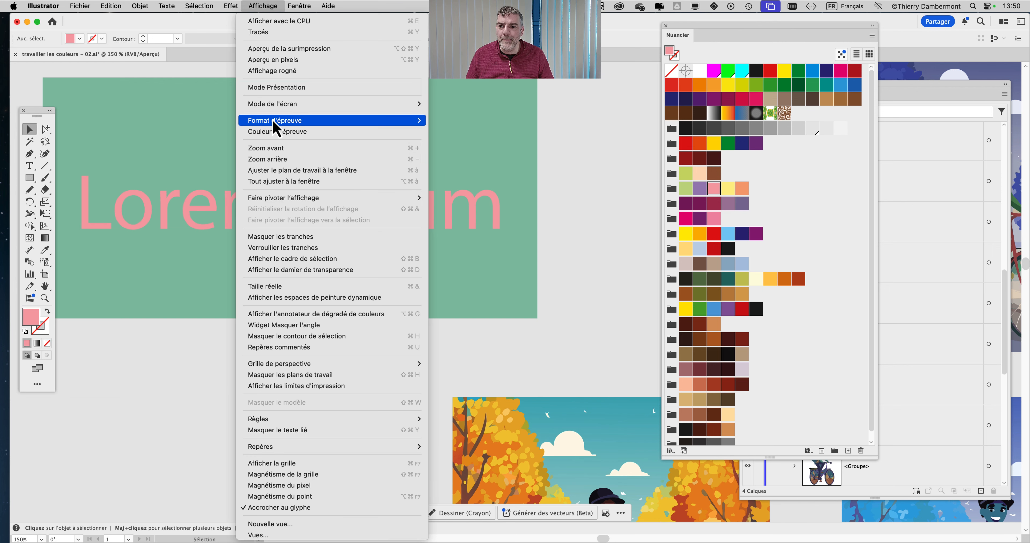
mouse_move(275, 124)
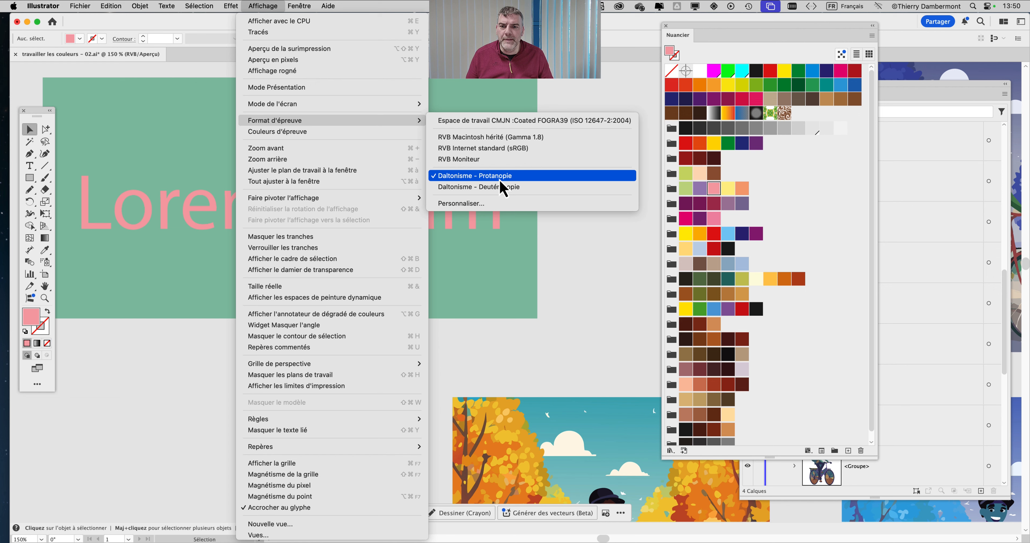
click(509, 178)
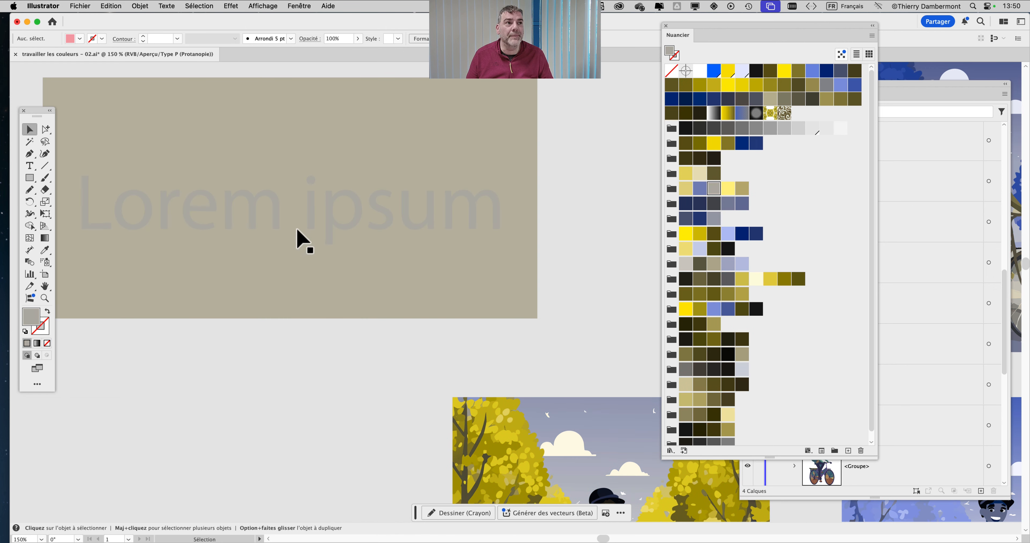
Preview the pink text on green in the Daltonisme - Deutéranopie format and return to the Protanopie one
click(275, 9)
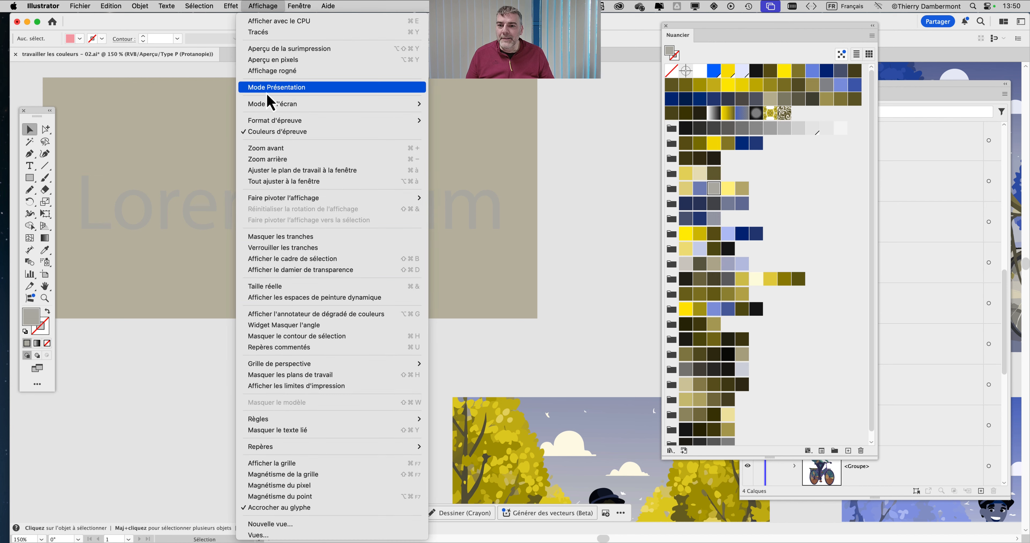
mouse_move(279, 124)
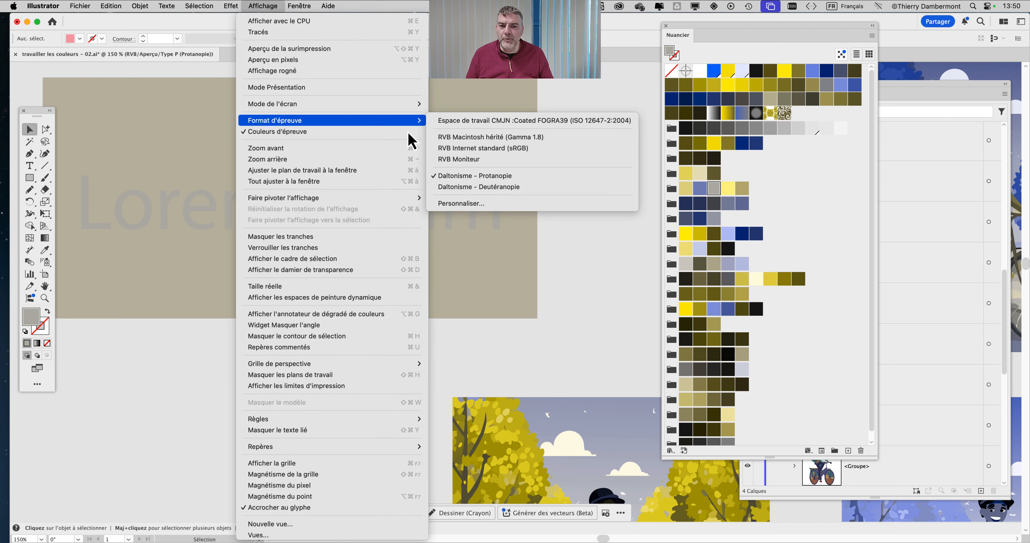
click(520, 195)
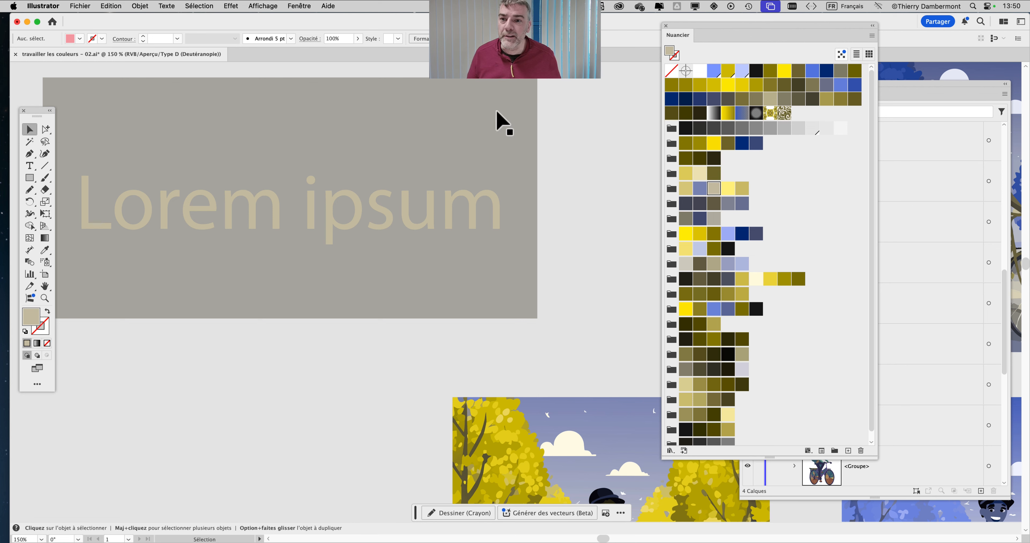
click(264, 6)
mouse_move(269, 125)
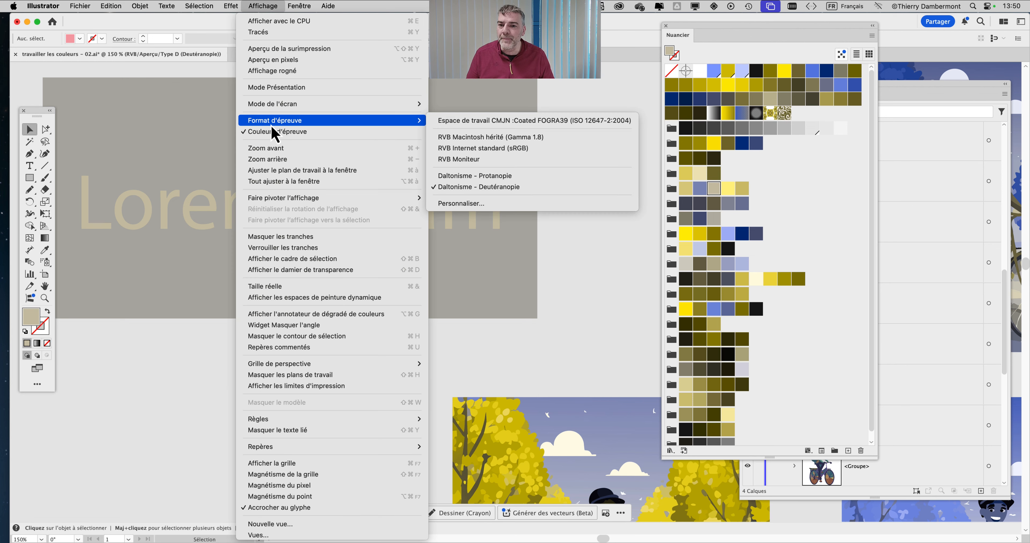
click(475, 176)
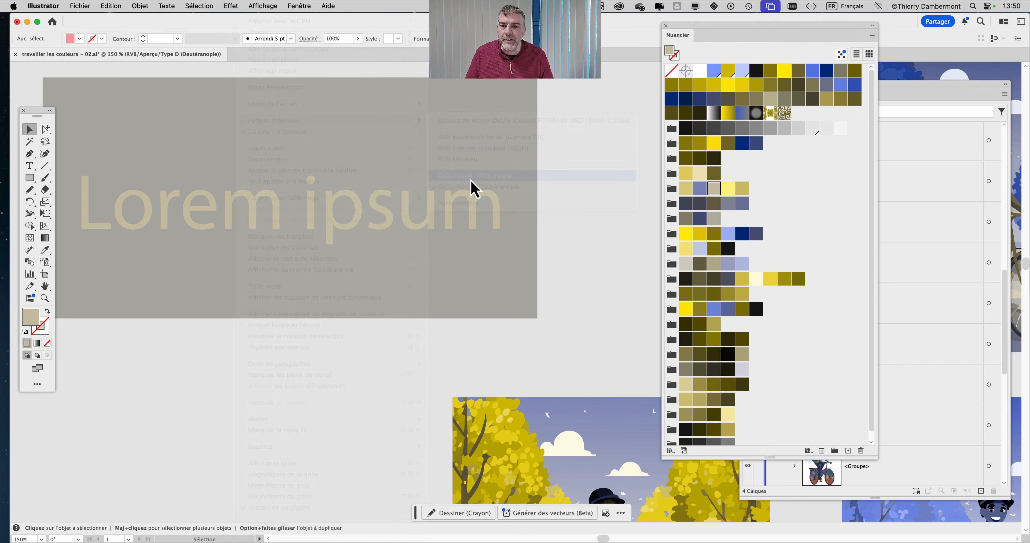
Examine the text's contrast with its rectangle in the Daltonisme - Deutéranopie proof format
click(262, 6)
mouse_move(302, 121)
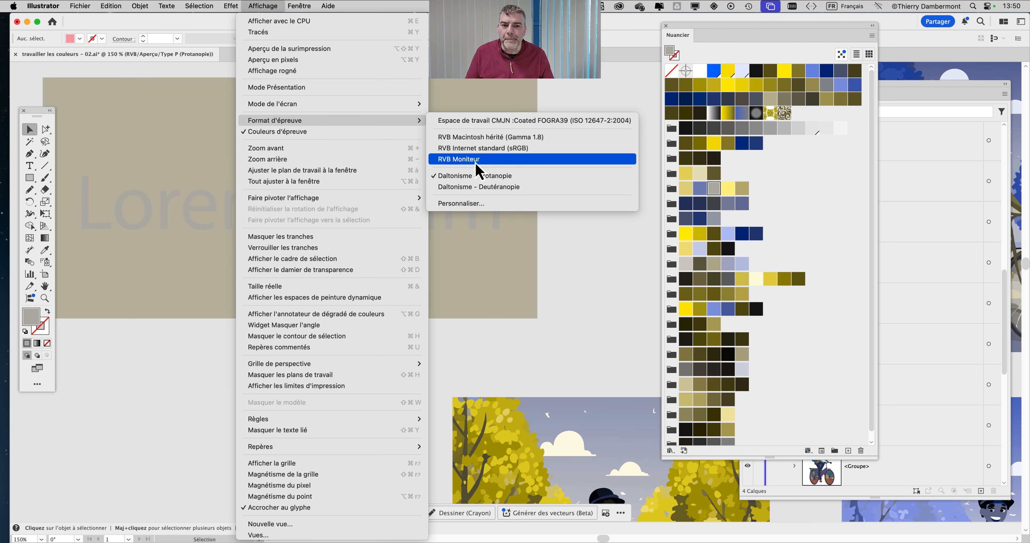
click(480, 186)
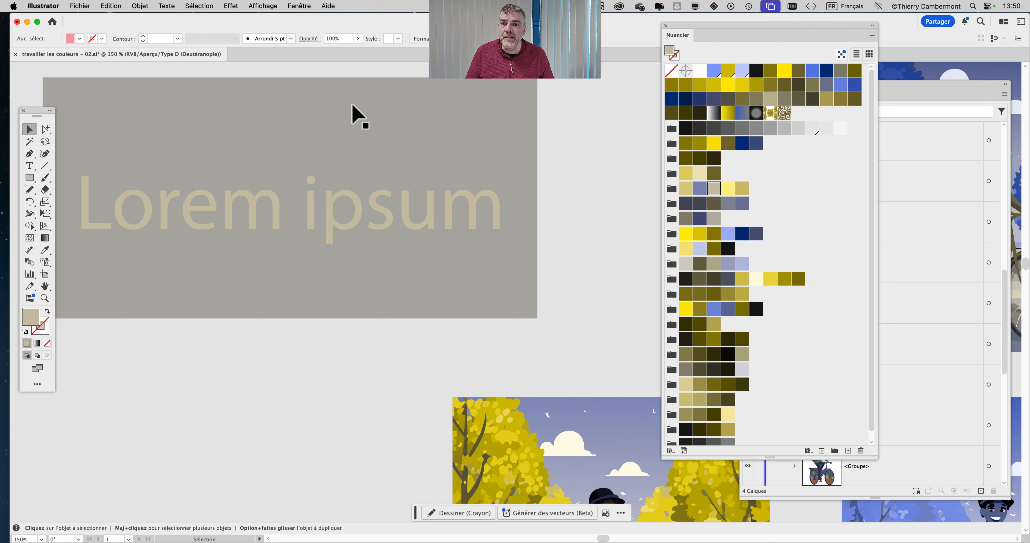
click(259, 9)
mouse_move(296, 121)
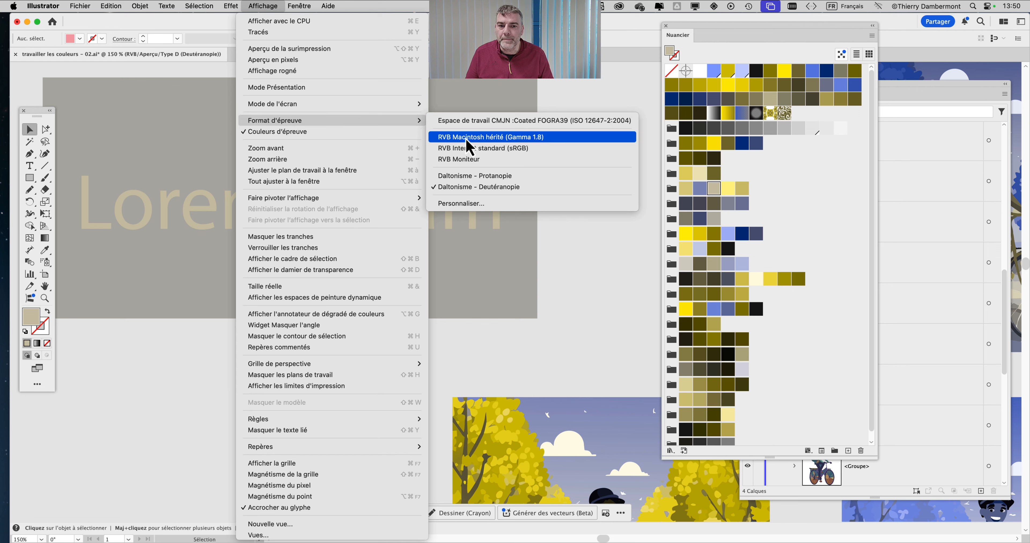
click(501, 187)
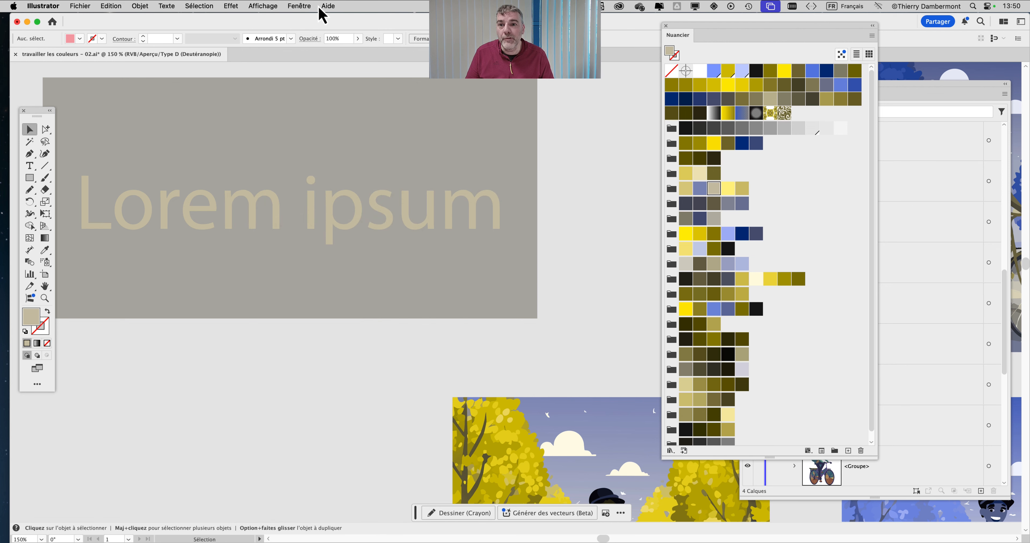
Alternate the proof format between Protanopie and Deutéranopie to compare the text's legibility, ending on Protanopie
click(265, 6)
mouse_move(297, 120)
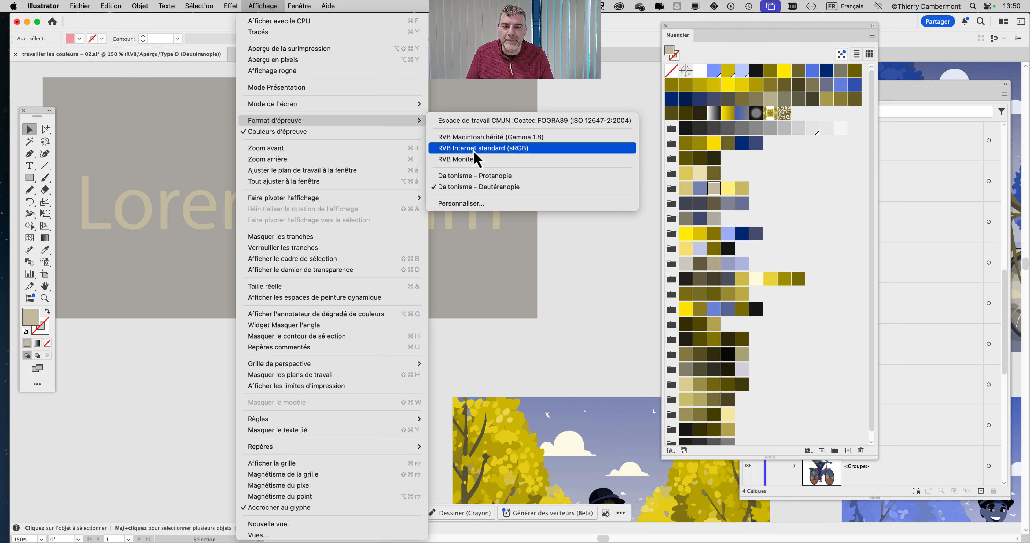
click(476, 176)
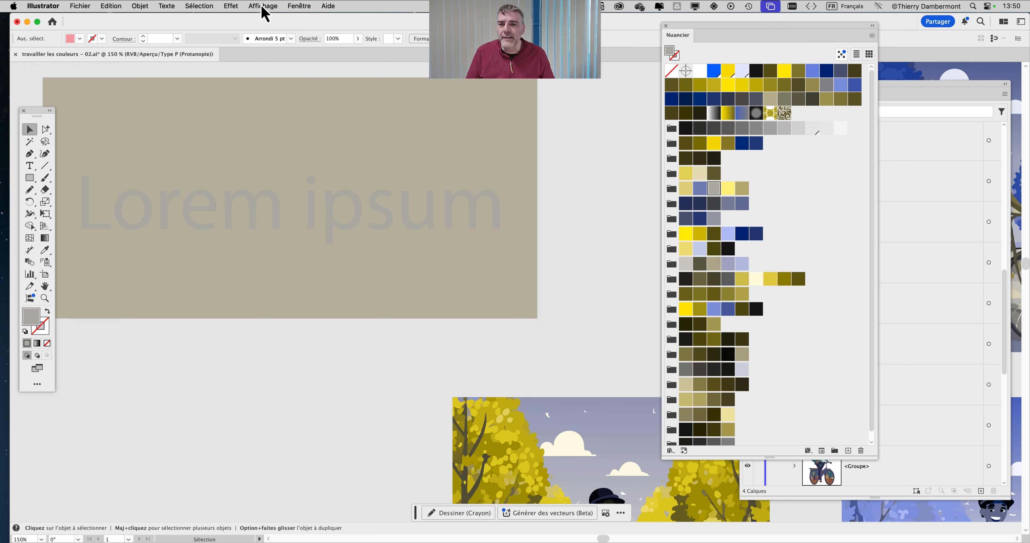
click(262, 7)
mouse_move(291, 123)
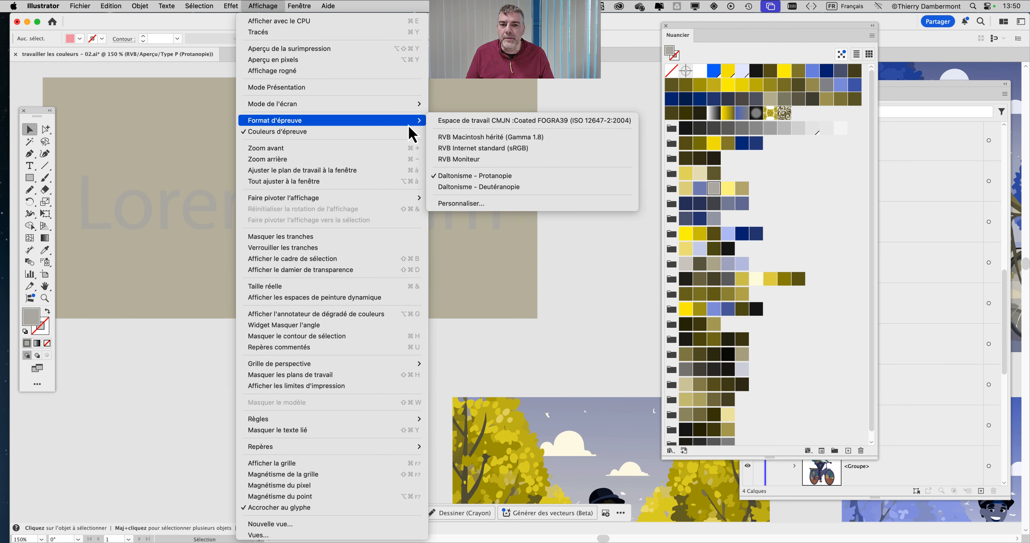
click(527, 197)
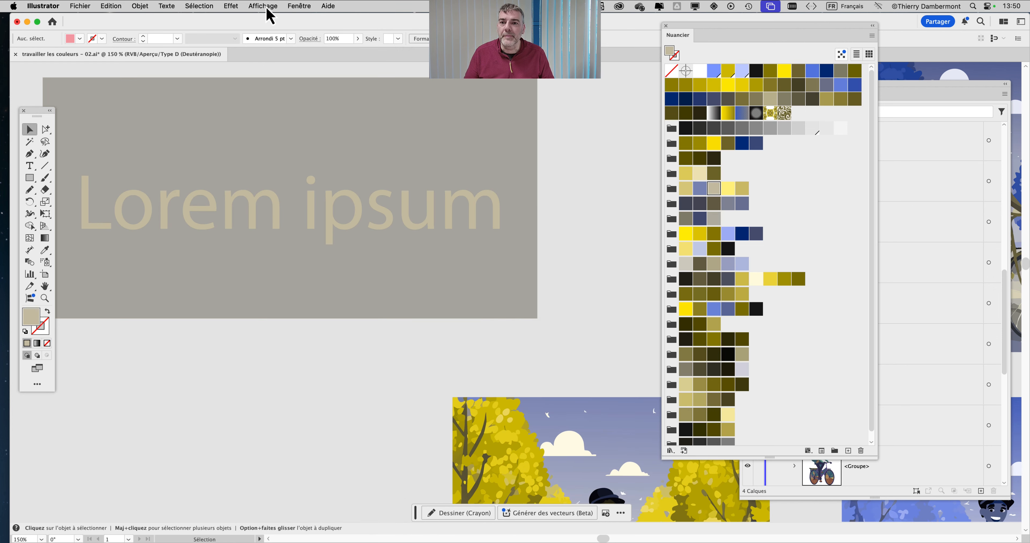
click(265, 6)
click(527, 186)
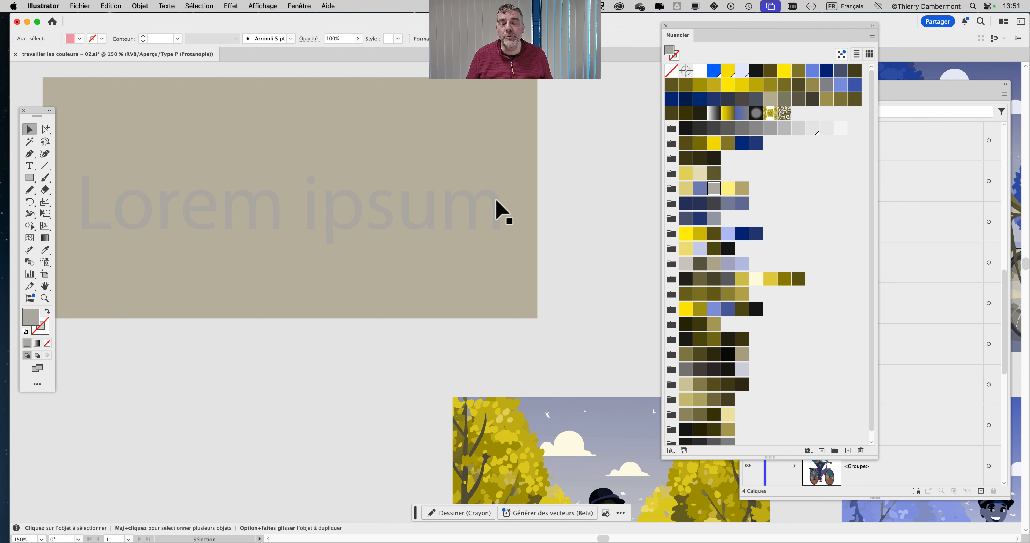
Turn off proof colors and move the "Lorem ipsum" text slightly higher on the green rectangle
drag(451, 191, 479, 193)
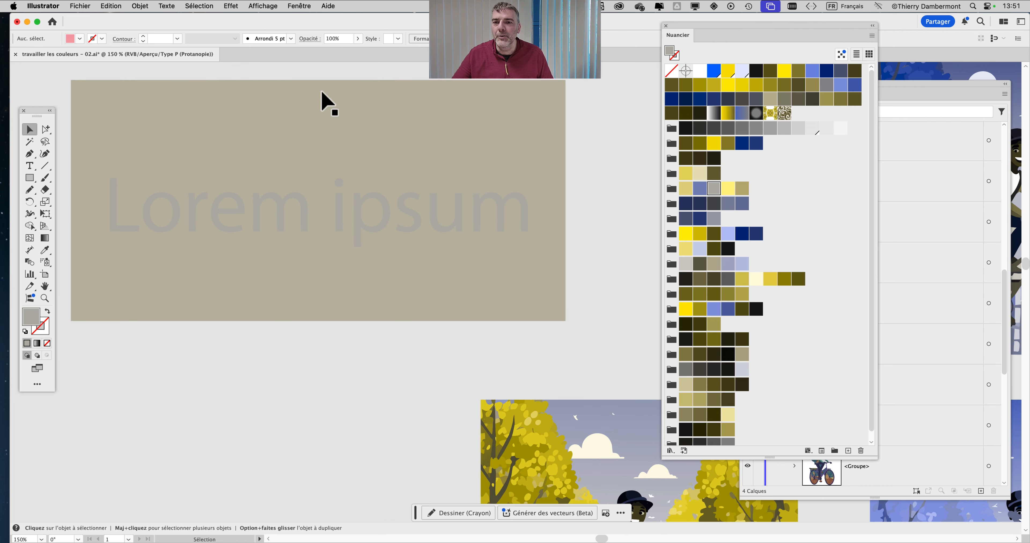
click(261, 6)
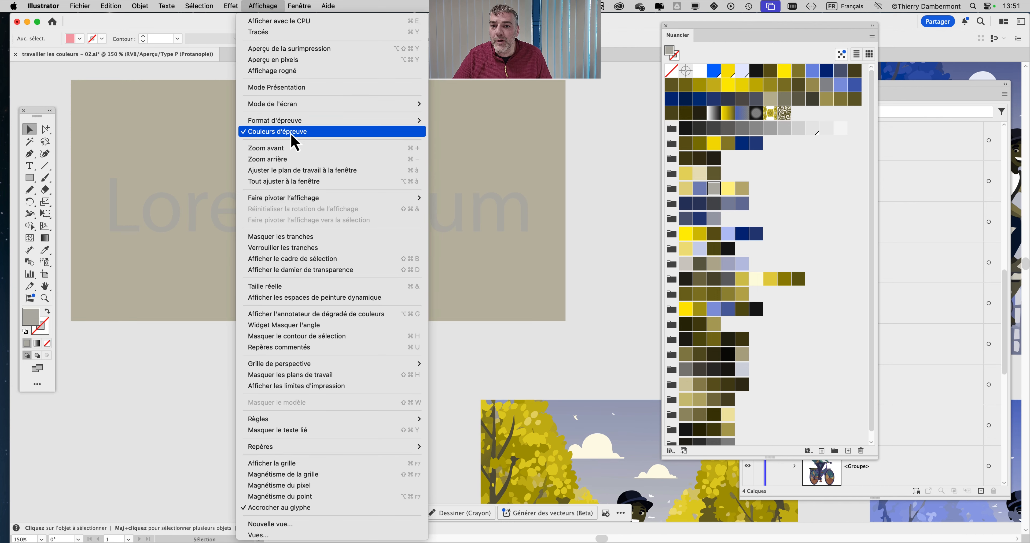
click(291, 132)
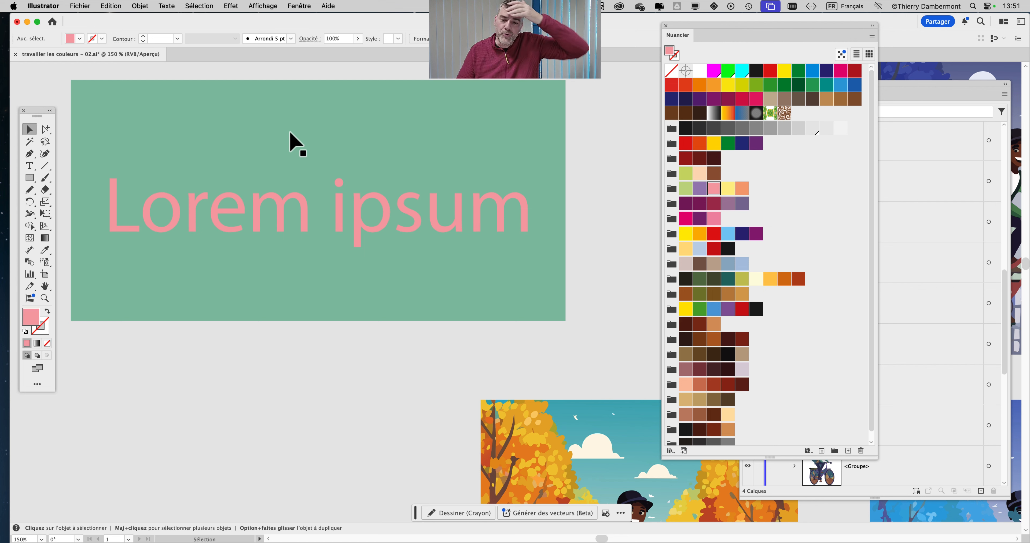
drag(303, 202, 305, 177)
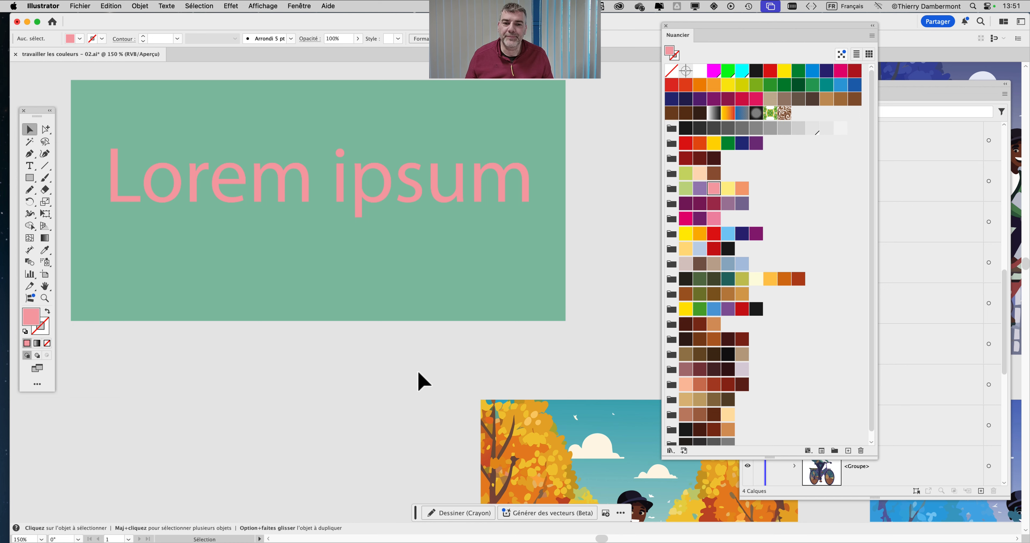
Bring the cycling illustration and all its recolored versions into view together, at 33,33 % zoom
scroll(418, 374, down, 3)
scroll(418, 374, down, 2)
drag(316, 310, 246, 144)
click(283, 278)
drag(419, 344, 293, 429)
drag(406, 249, 427, 378)
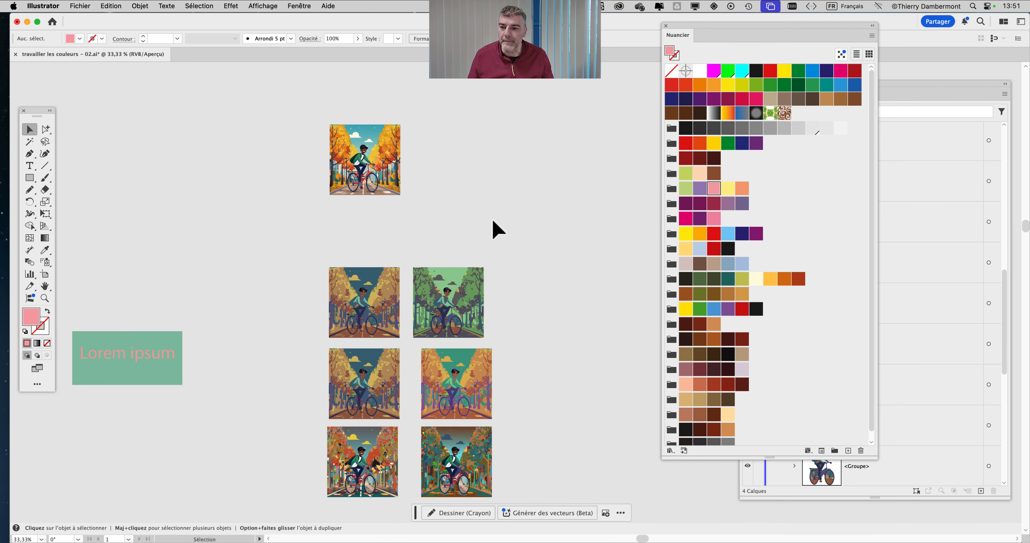